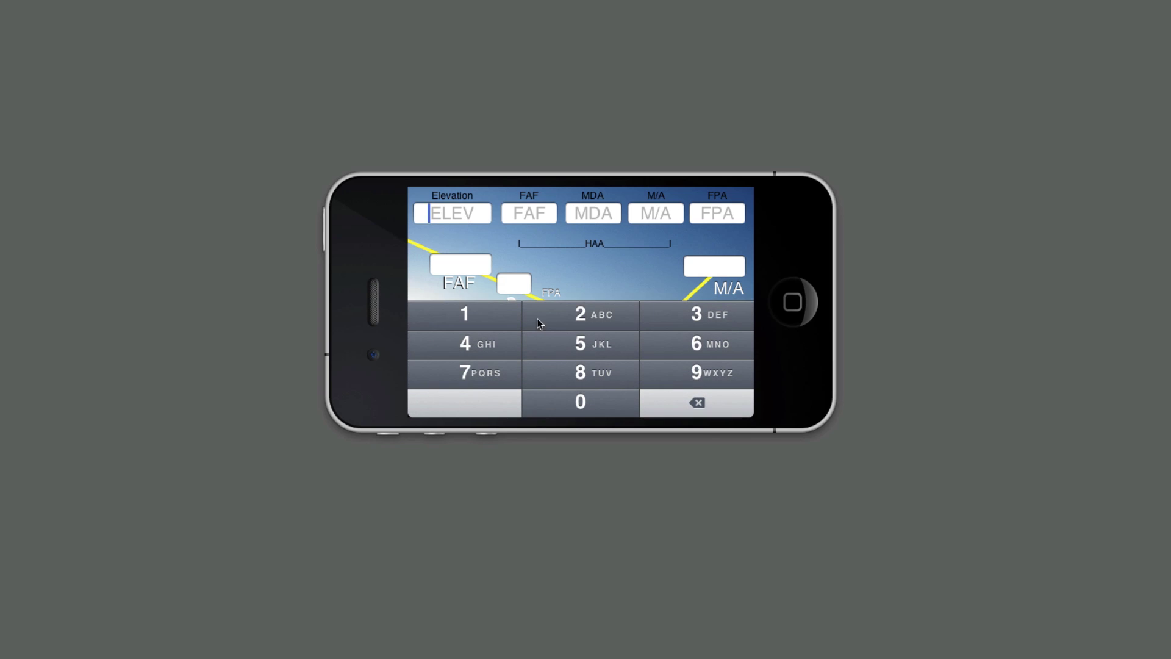
# - Enter an airport elevation of 250 and a FAF altitude of 1200
pyautogui.click(572, 317)
pyautogui.click(581, 345)
pyautogui.click(582, 401)
pyautogui.click(534, 213)
pyautogui.click(507, 317)
pyautogui.click(594, 315)
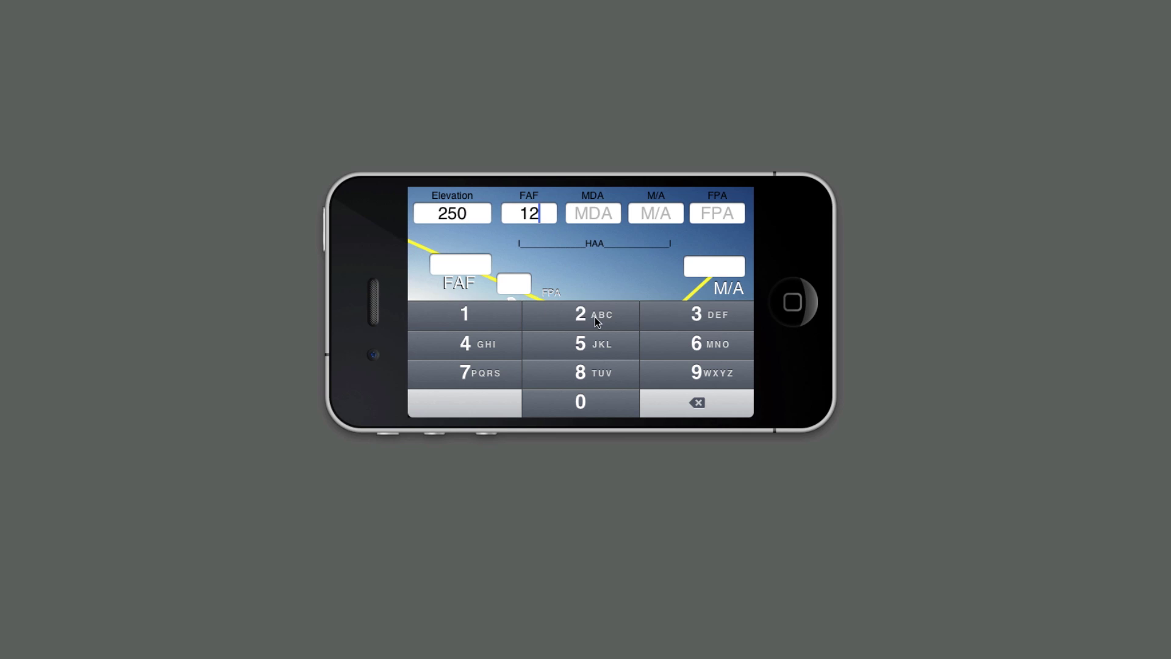
pyautogui.click(588, 397)
pyautogui.click(588, 398)
# - Enter MDA 450 and missed approach altitude 3000, then start the flight path angle with 3
pyautogui.click(596, 218)
pyautogui.click(474, 345)
pyautogui.click(576, 353)
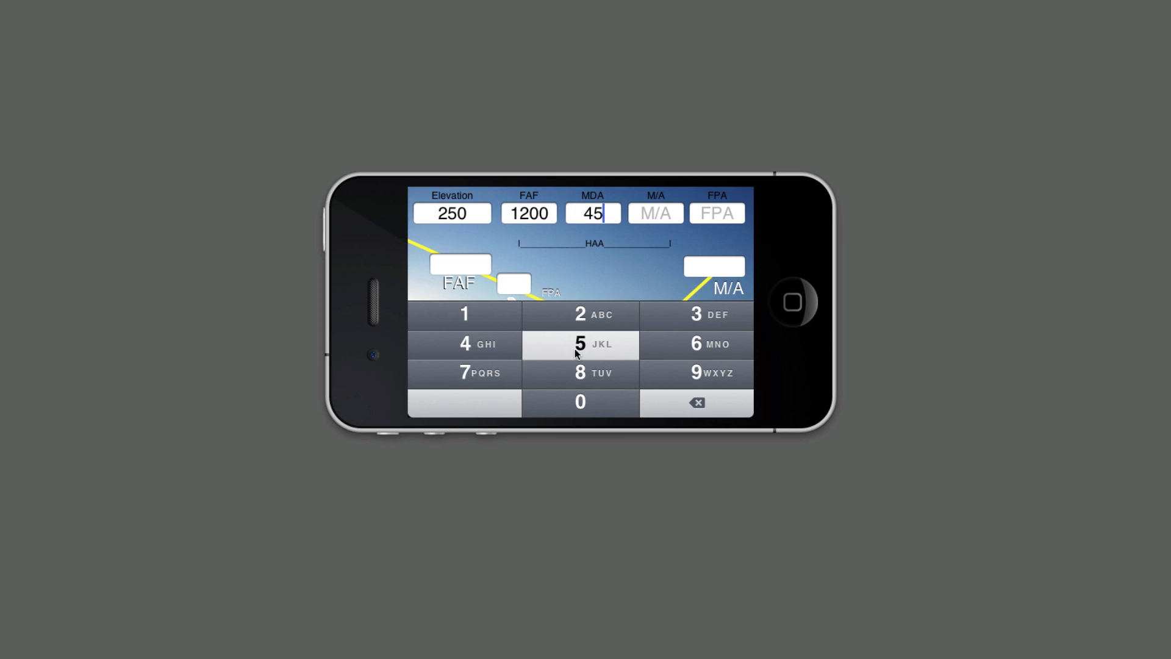
pyautogui.click(579, 403)
pyautogui.click(660, 212)
pyautogui.click(696, 316)
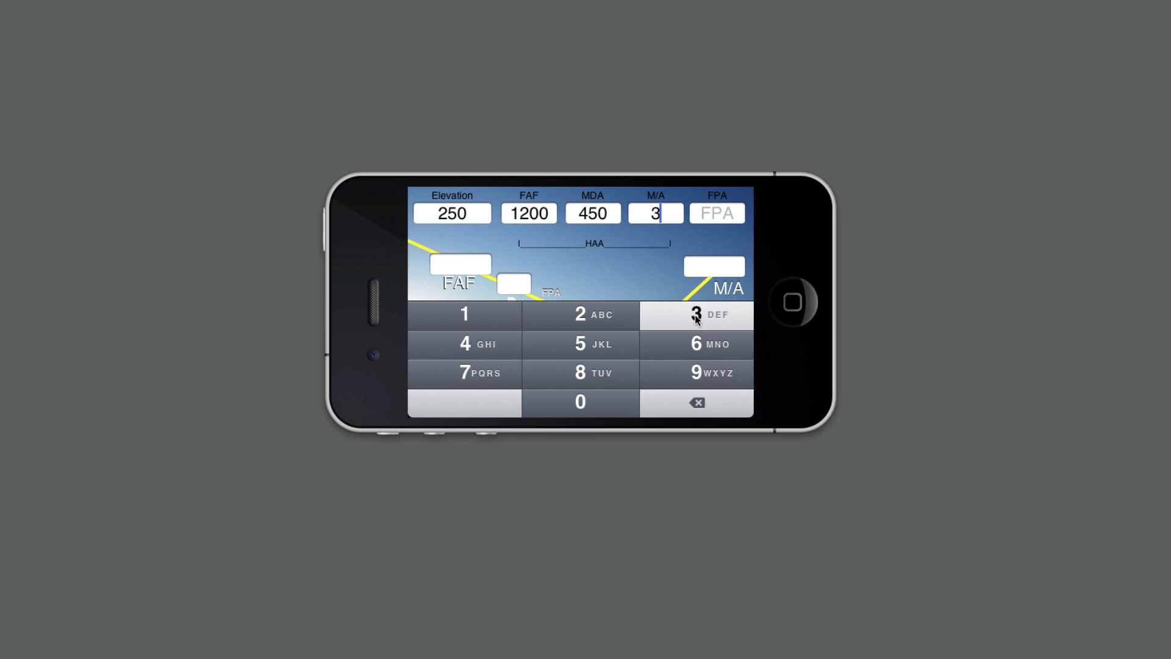
pyautogui.click(584, 395)
pyautogui.click(586, 397)
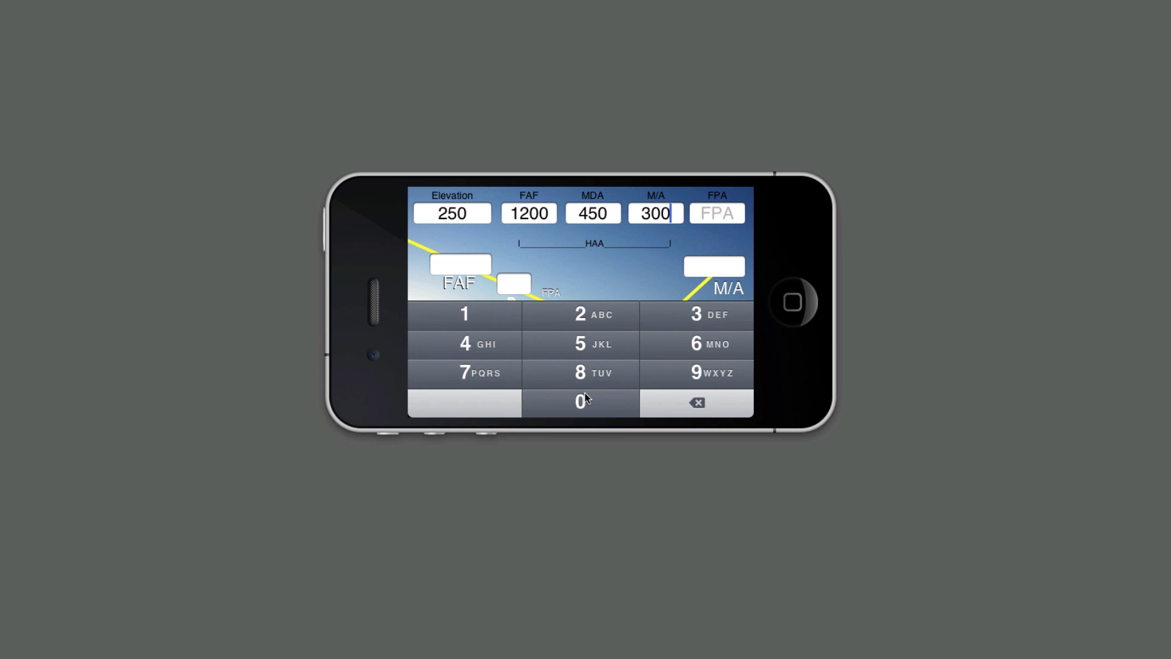
pyautogui.click(585, 398)
pyautogui.click(725, 213)
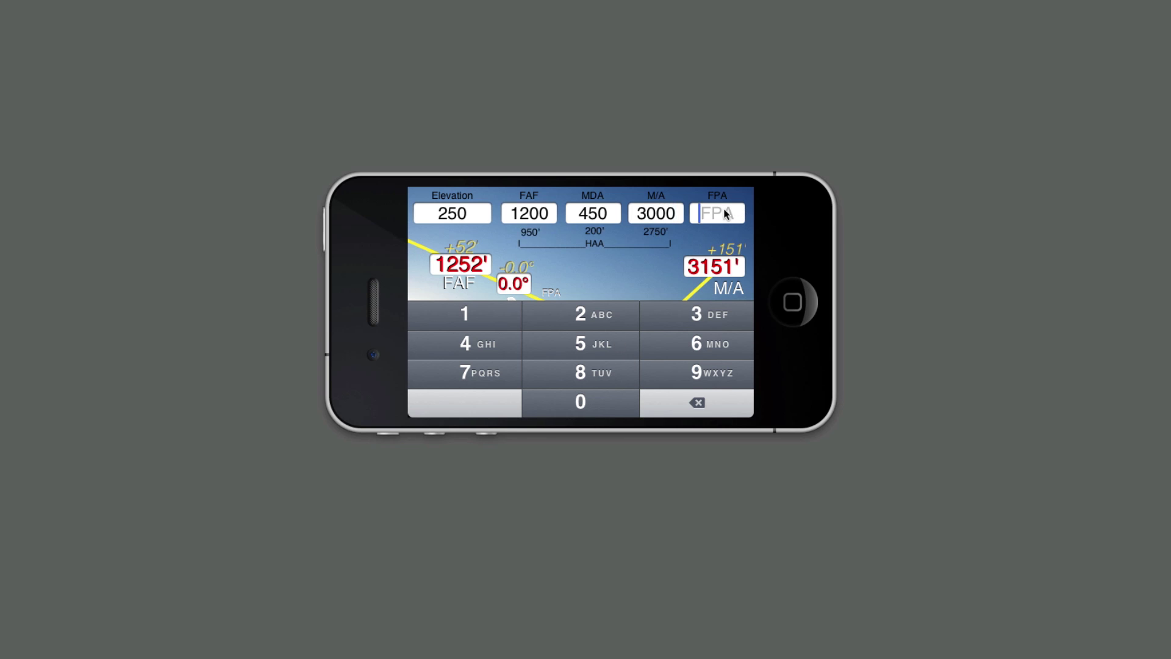
pyautogui.click(691, 318)
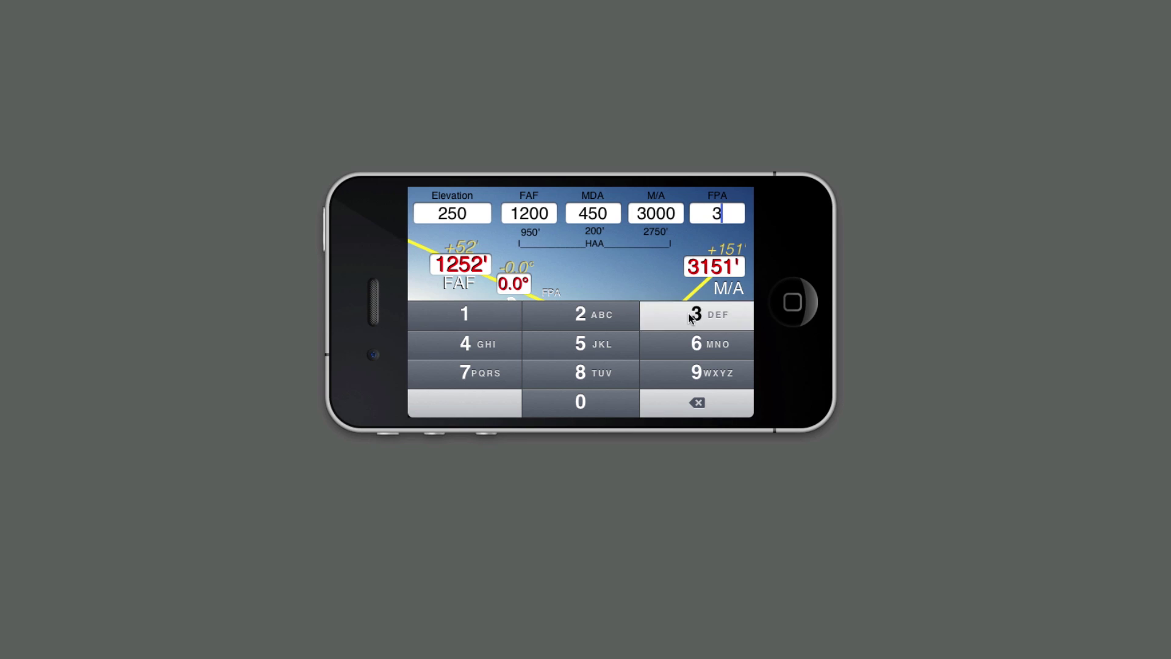
# - Complete the flight path angle as -3.1° and show the 0 °C correction diagram
pyautogui.click(478, 313)
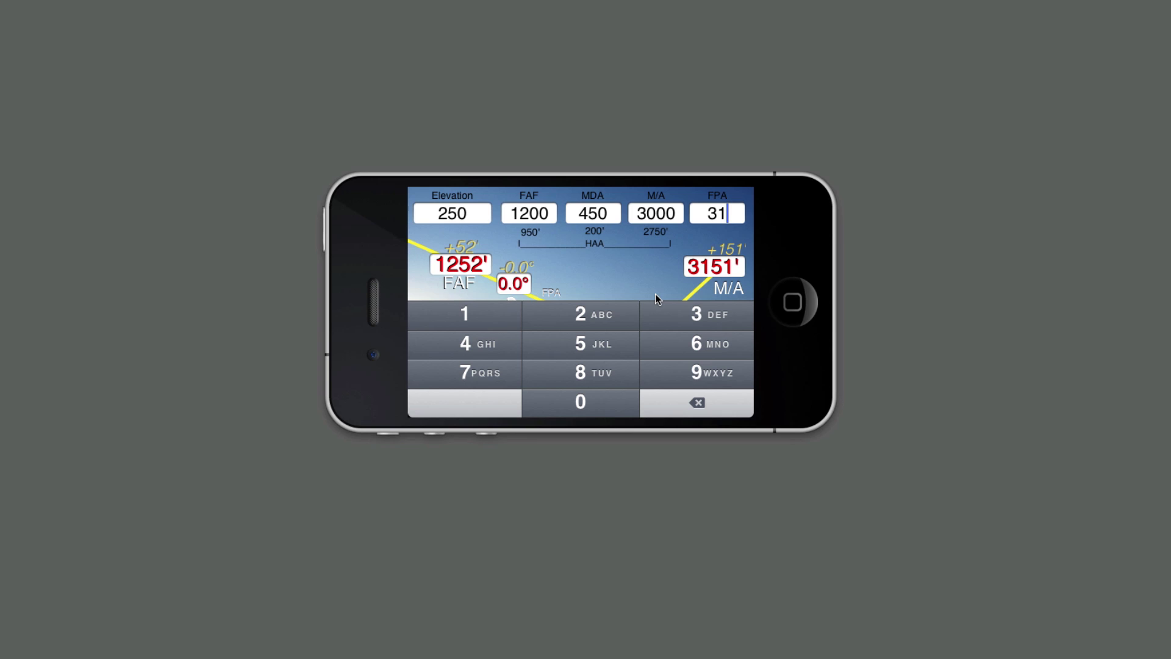
pyautogui.click(606, 280)
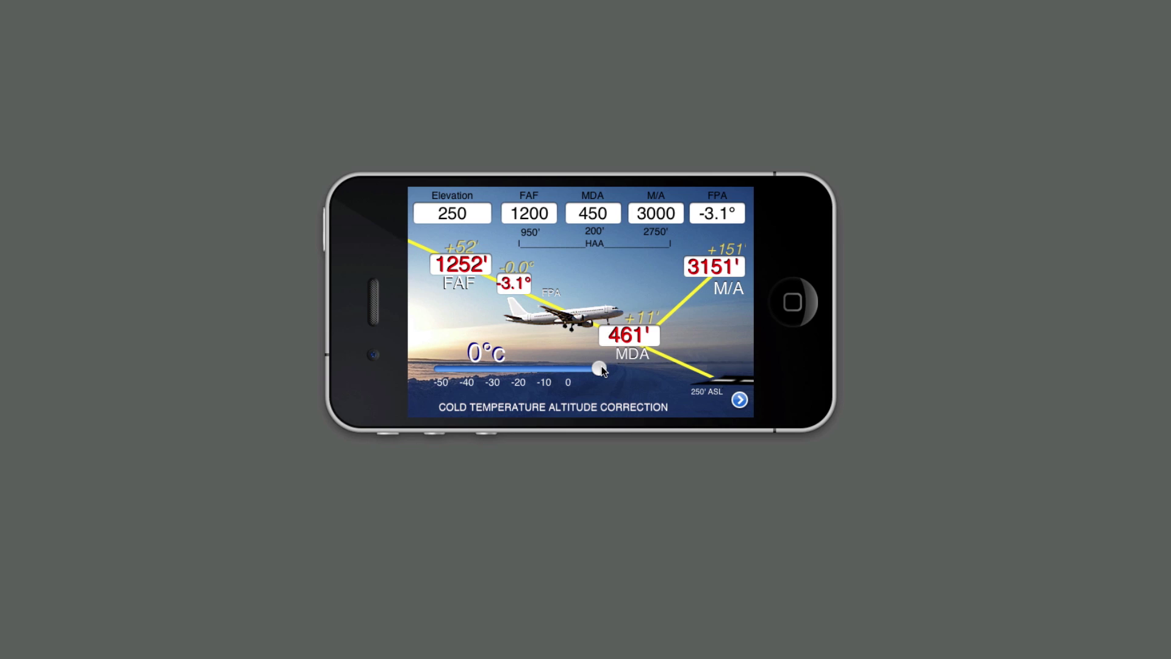
# - Lower the temperature to −21 °C (FAF 1337', MDA 479', M/A 3396') and go to the main menu
pyautogui.moveTo(602, 371); pyautogui.dragTo(534, 366)
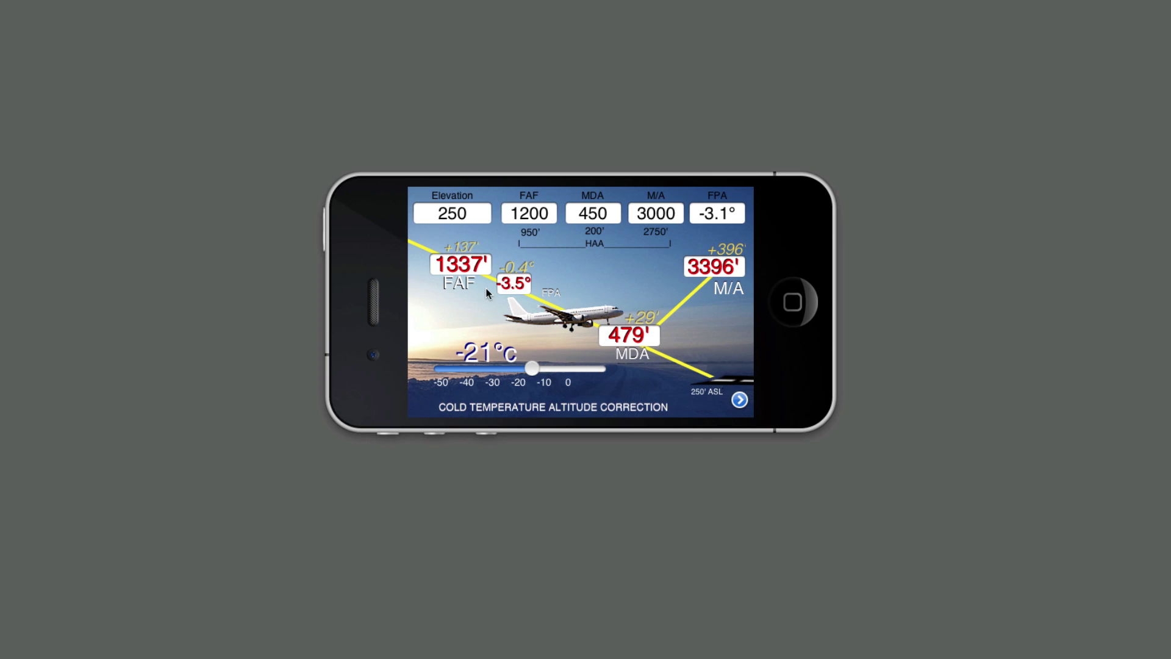
pyautogui.moveTo(531, 370); pyautogui.dragTo(531, 373)
pyautogui.click(740, 400)
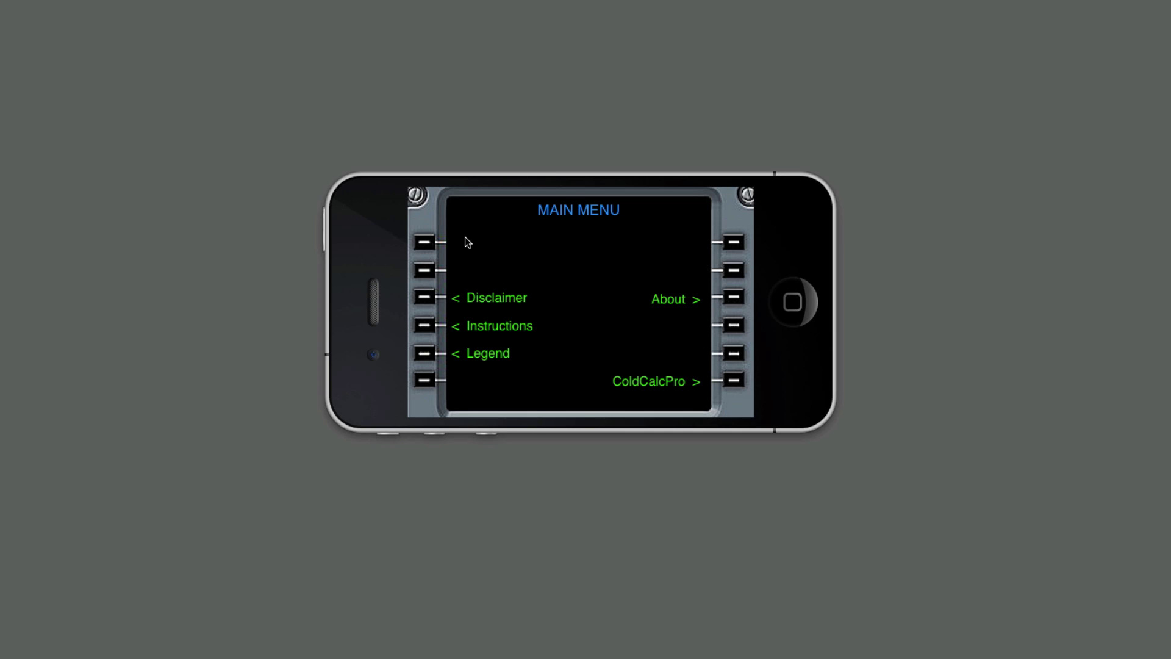
# - Read the Disclaimer page, then scroll through the Instructions page
pyautogui.click(425, 298)
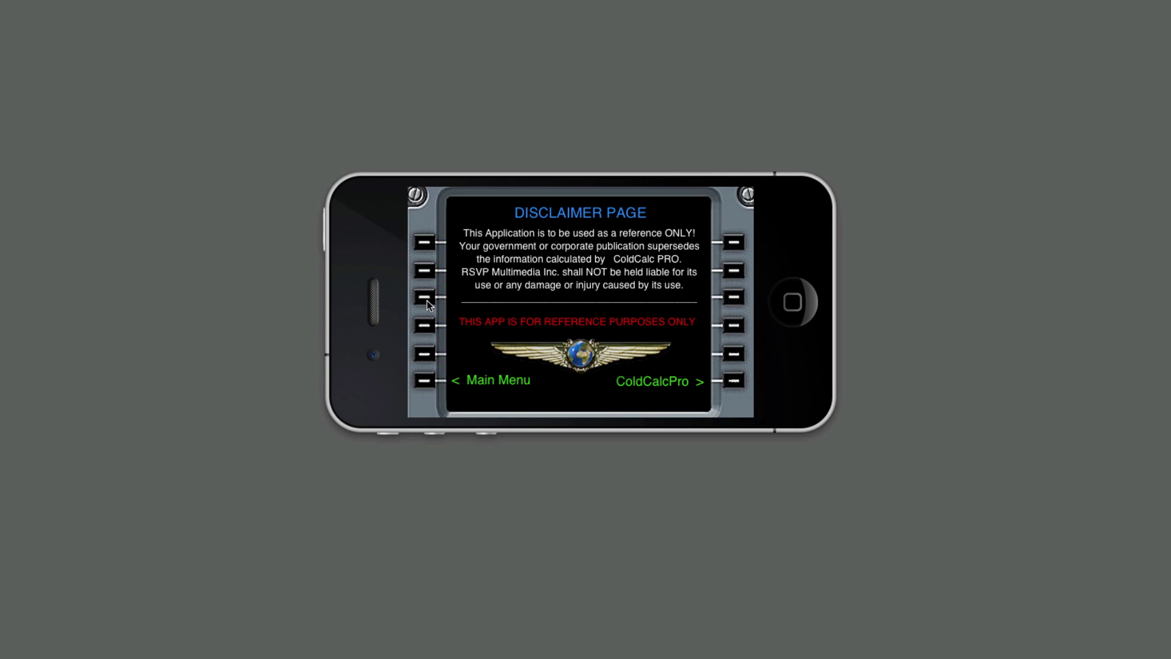
pyautogui.click(425, 381)
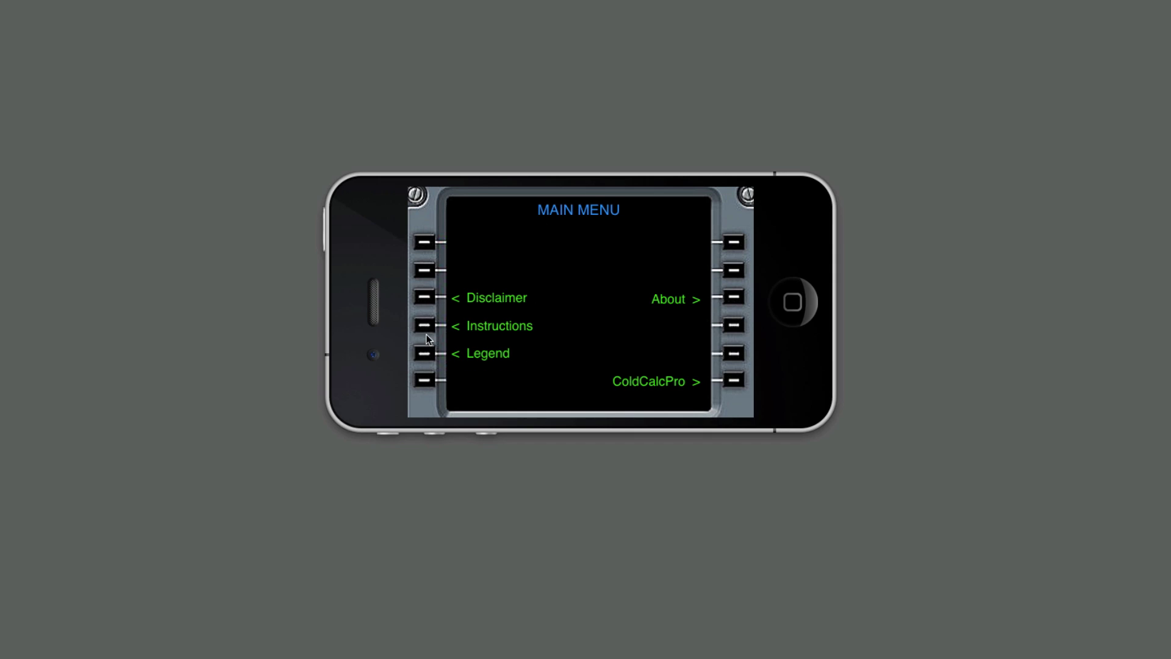
pyautogui.click(426, 325)
pyautogui.moveTo(584, 330); pyautogui.dragTo(594, 260)
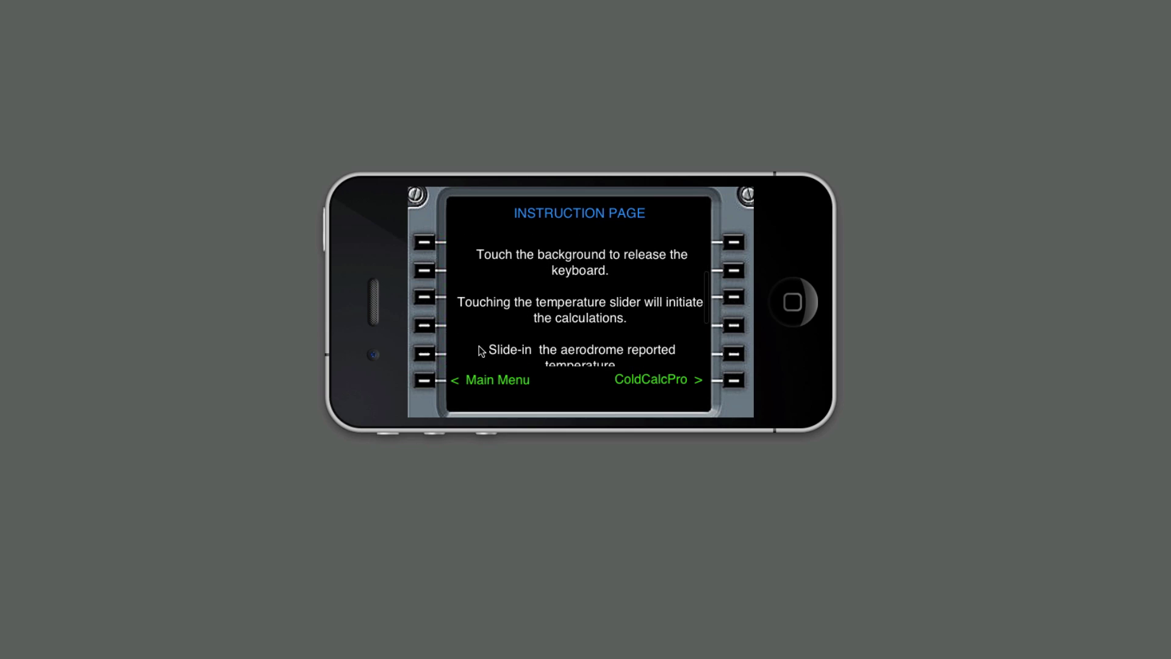
pyautogui.click(425, 380)
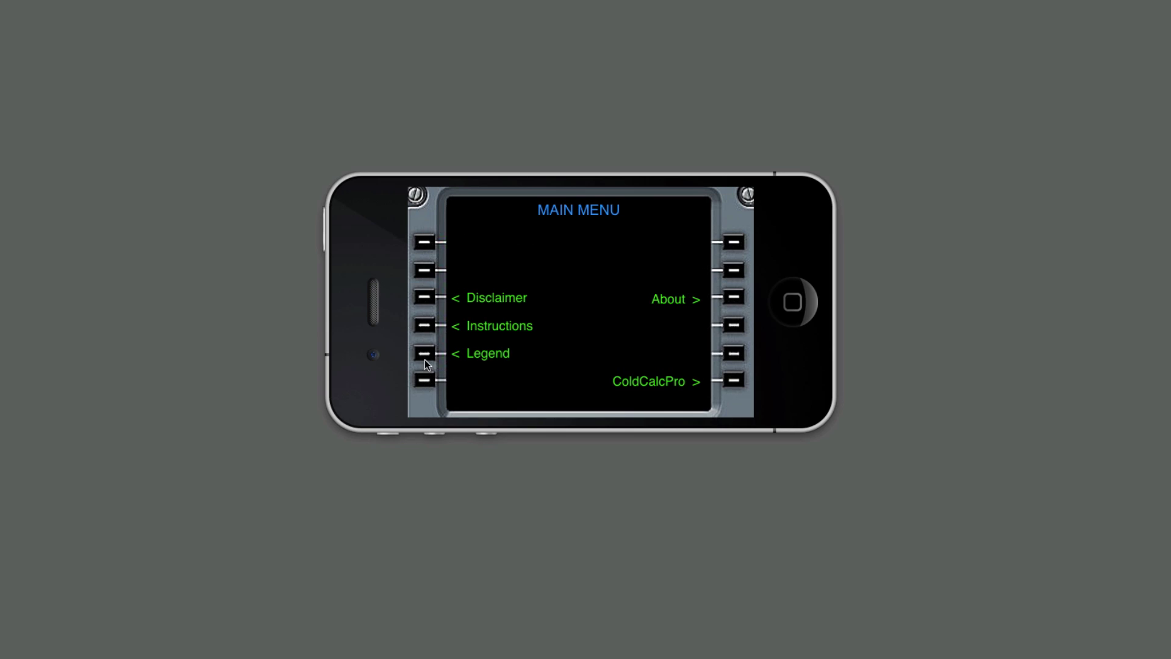
# - View the Legend page, scroll the About credits, and return to the correction calculator
pyautogui.click(427, 354)
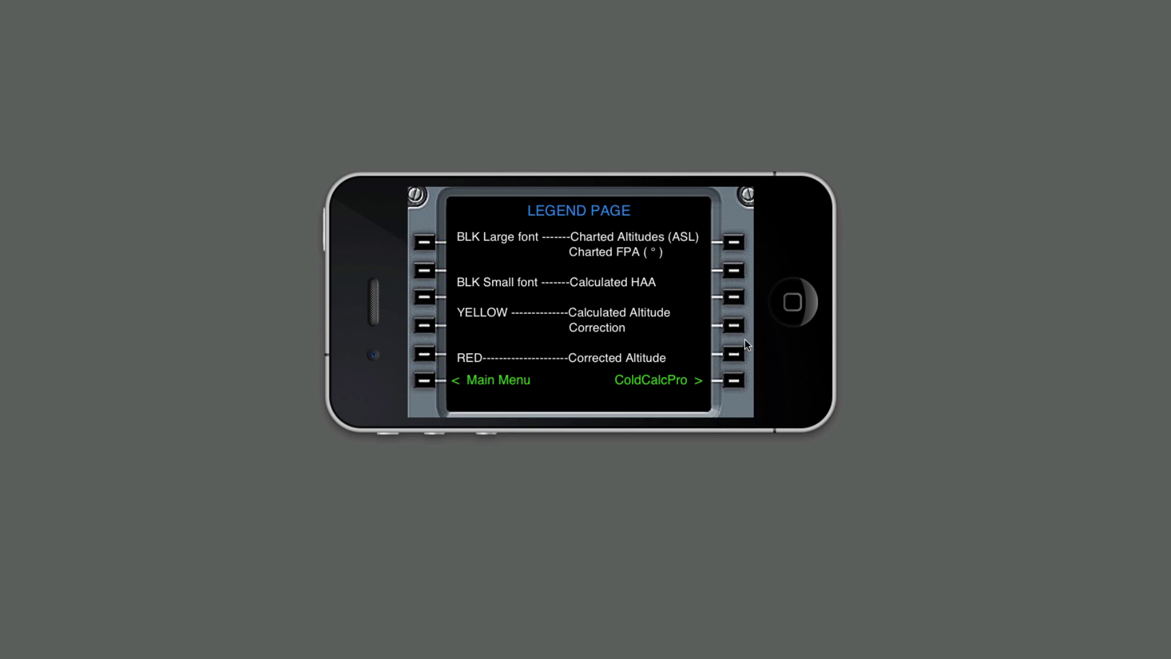
pyautogui.click(424, 380)
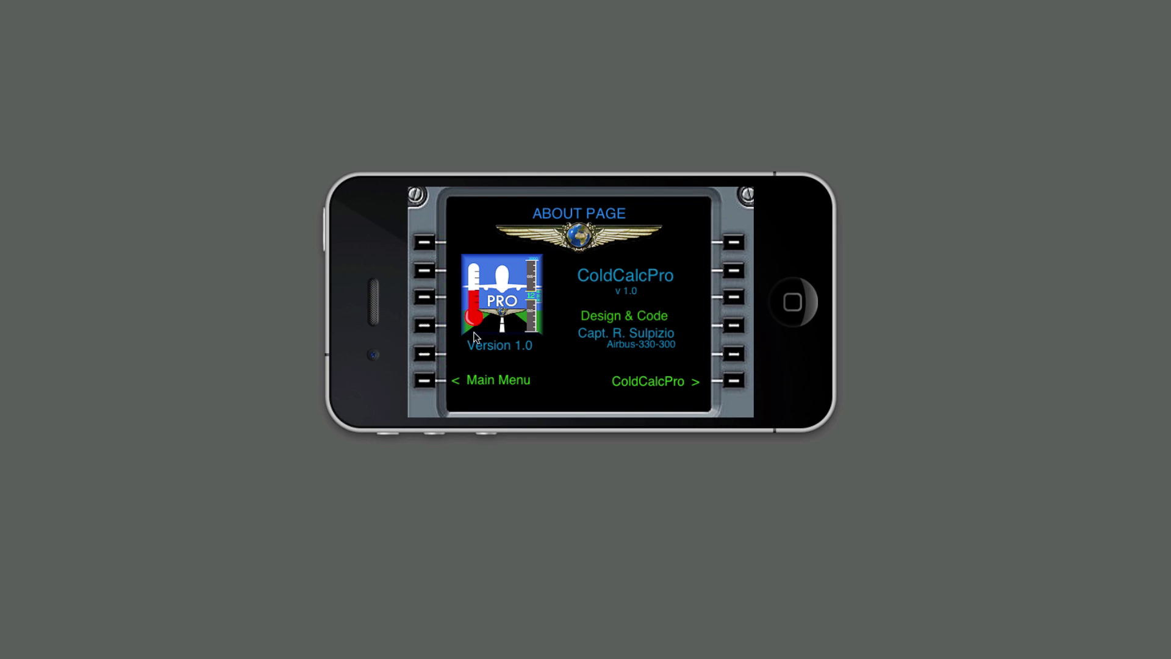
pyautogui.moveTo(623, 352); pyautogui.dragTo(626, 314)
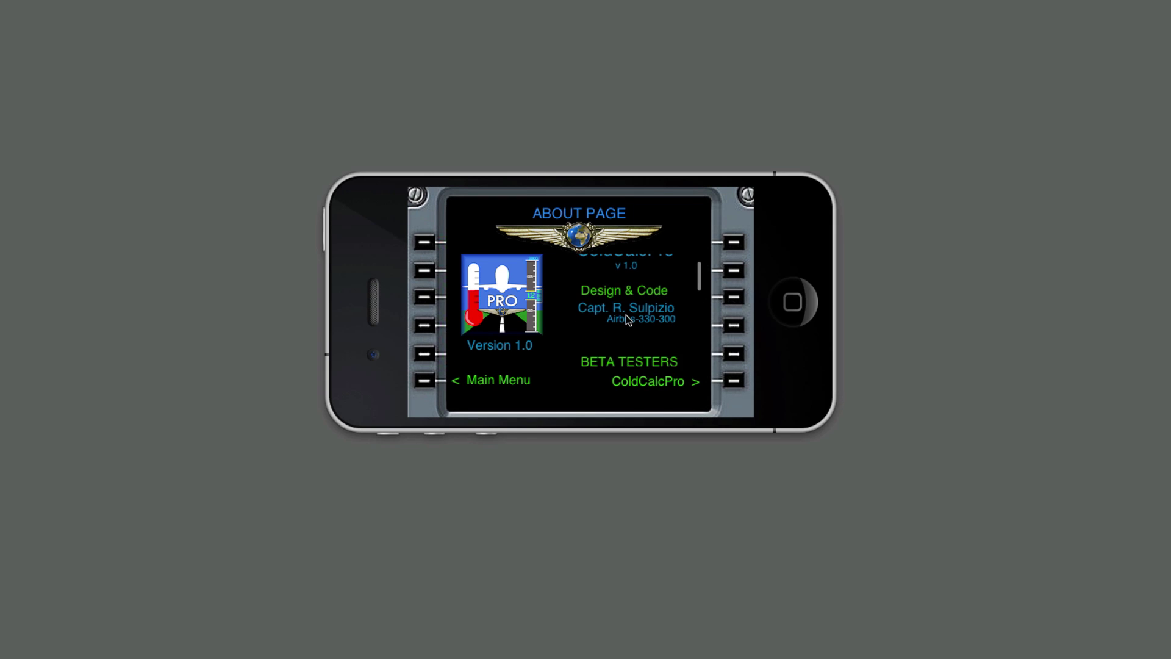
pyautogui.click(731, 380)
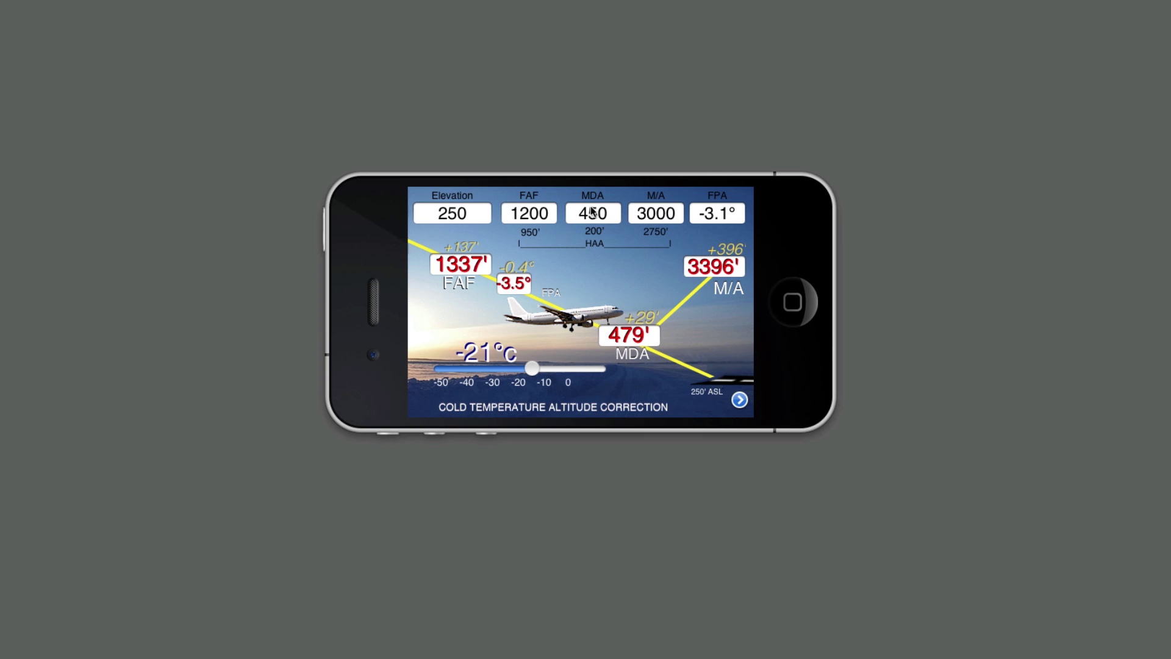
# - Re-enter the MDA as 150 and dismiss the 'MDA must be greater than elevation' error
pyautogui.click(606, 218)
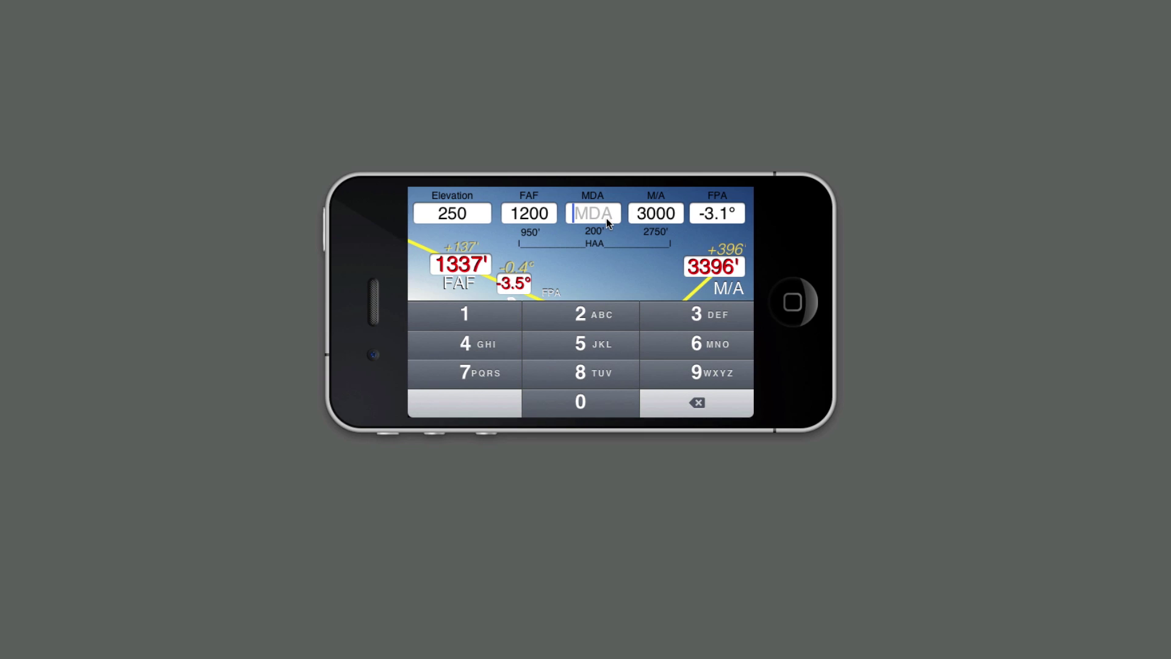
pyautogui.click(480, 312)
pyautogui.click(569, 342)
pyautogui.click(583, 408)
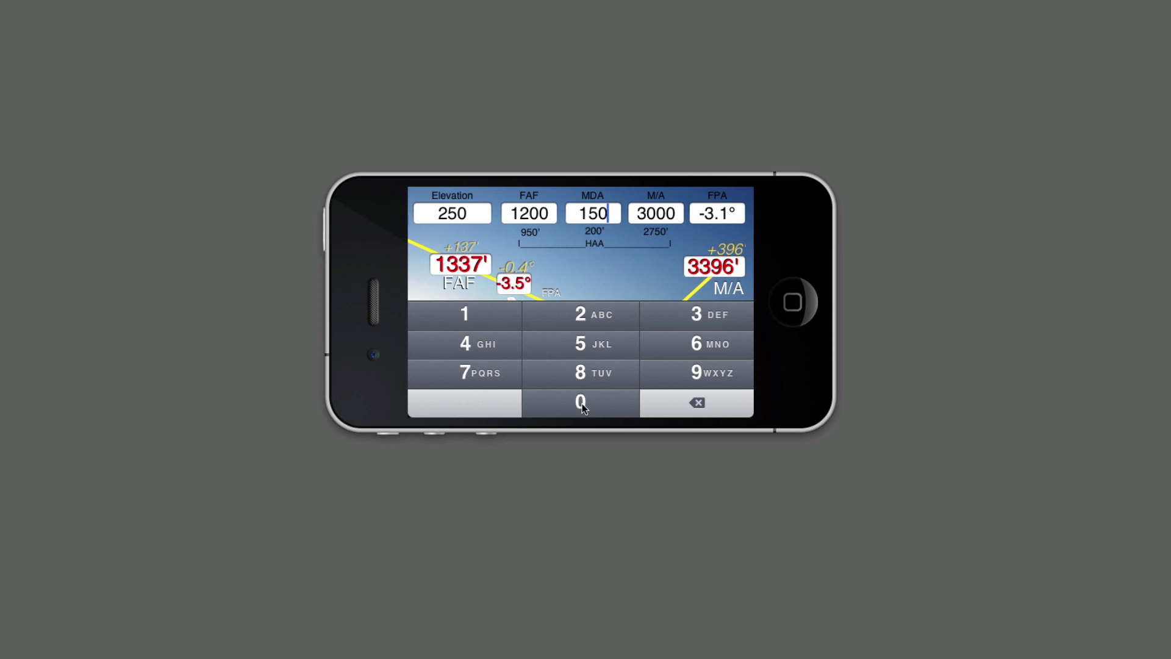
pyautogui.click(602, 282)
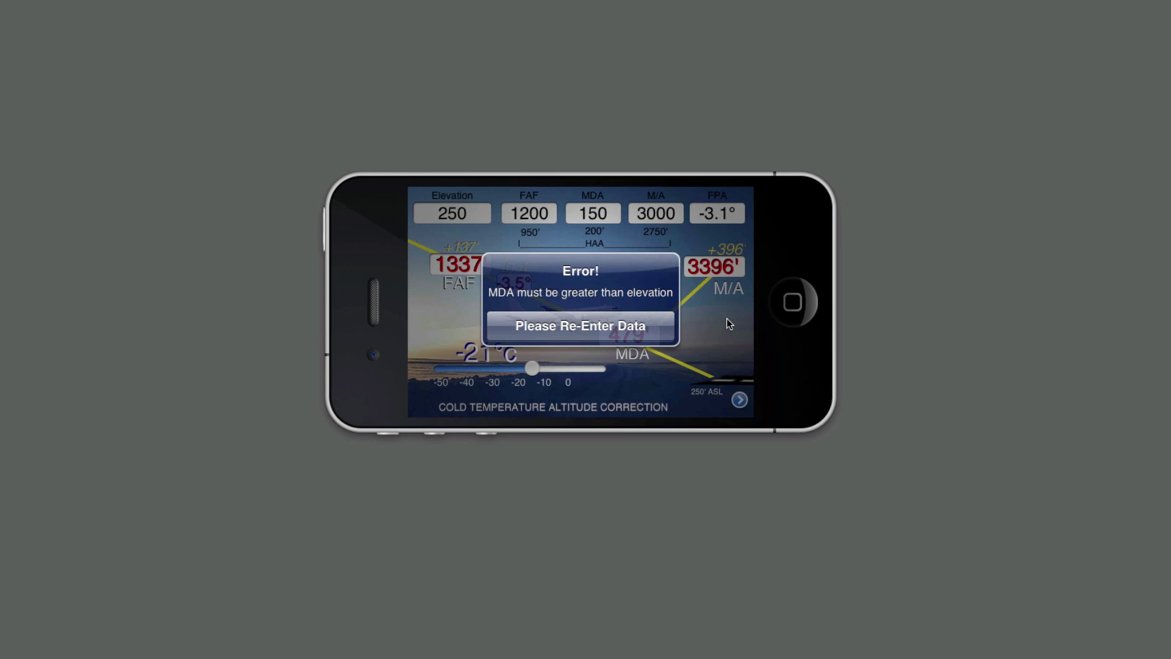
pyautogui.click(610, 329)
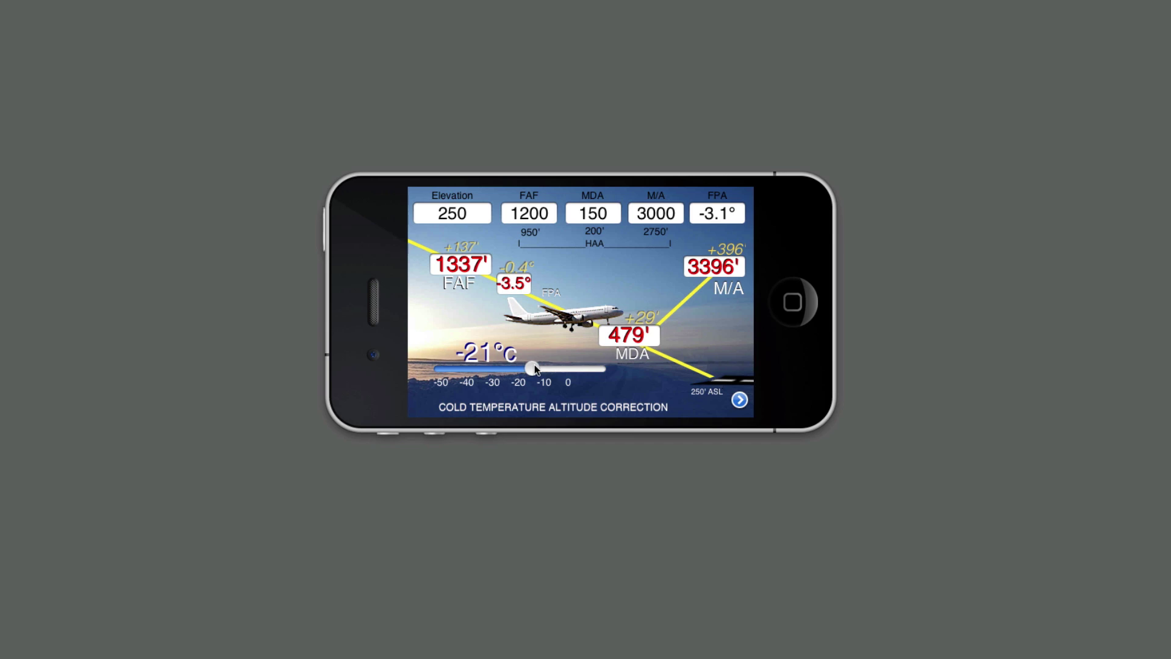
# - Clear the repeated error, re-enter the MDA as 250, and dismiss the 'cannot equal elevation' alert
pyautogui.click(534, 369)
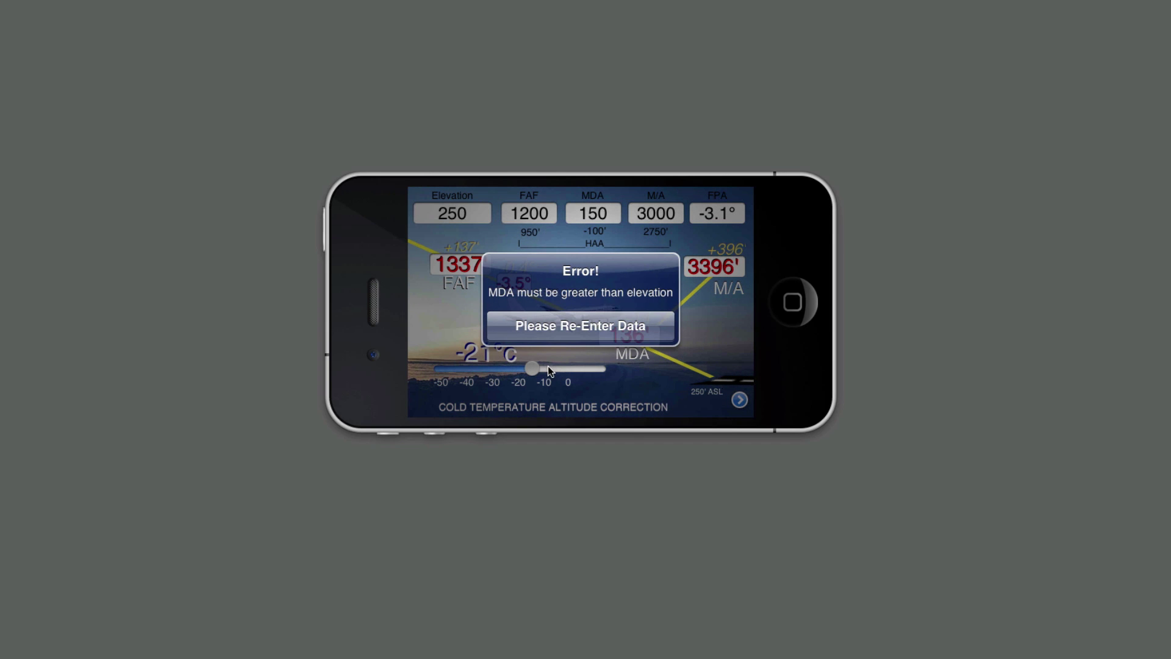
pyautogui.click(583, 328)
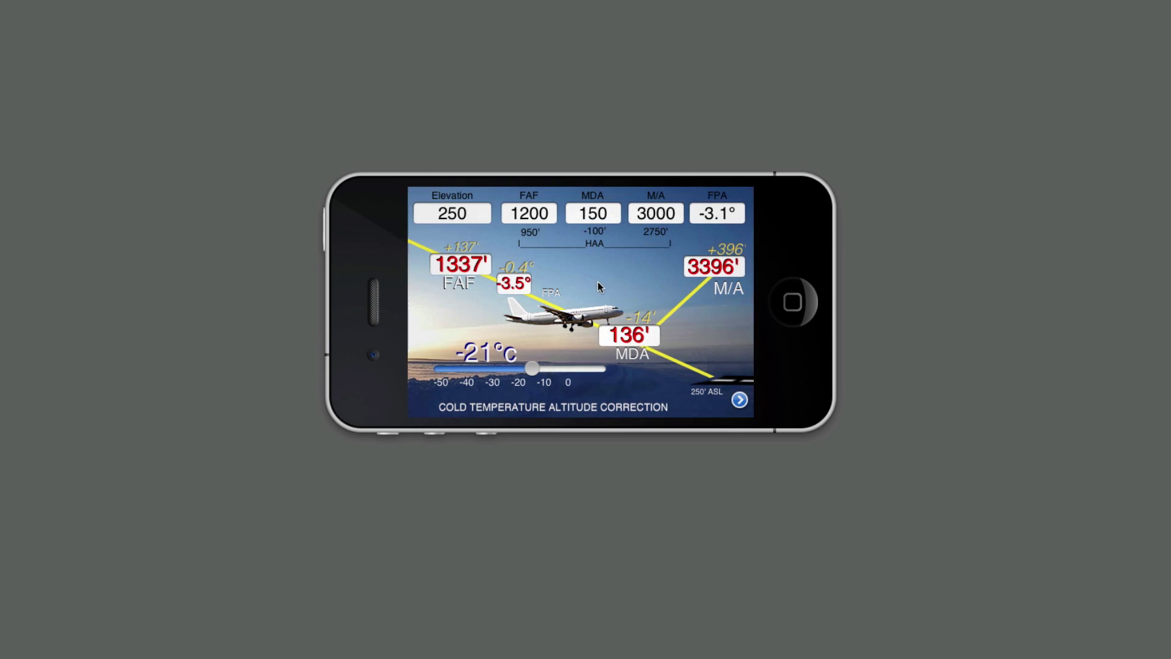
pyautogui.click(597, 215)
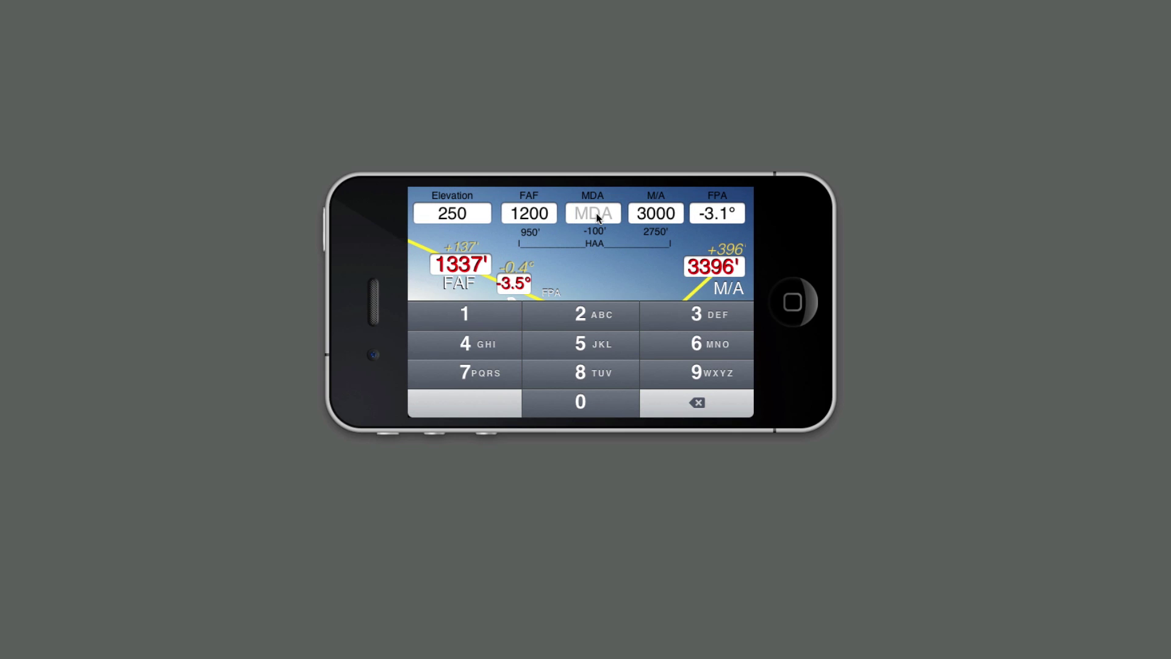
pyautogui.click(573, 313)
pyautogui.click(594, 410)
pyautogui.click(695, 404)
pyautogui.click(596, 351)
pyautogui.click(590, 400)
pyautogui.click(645, 257)
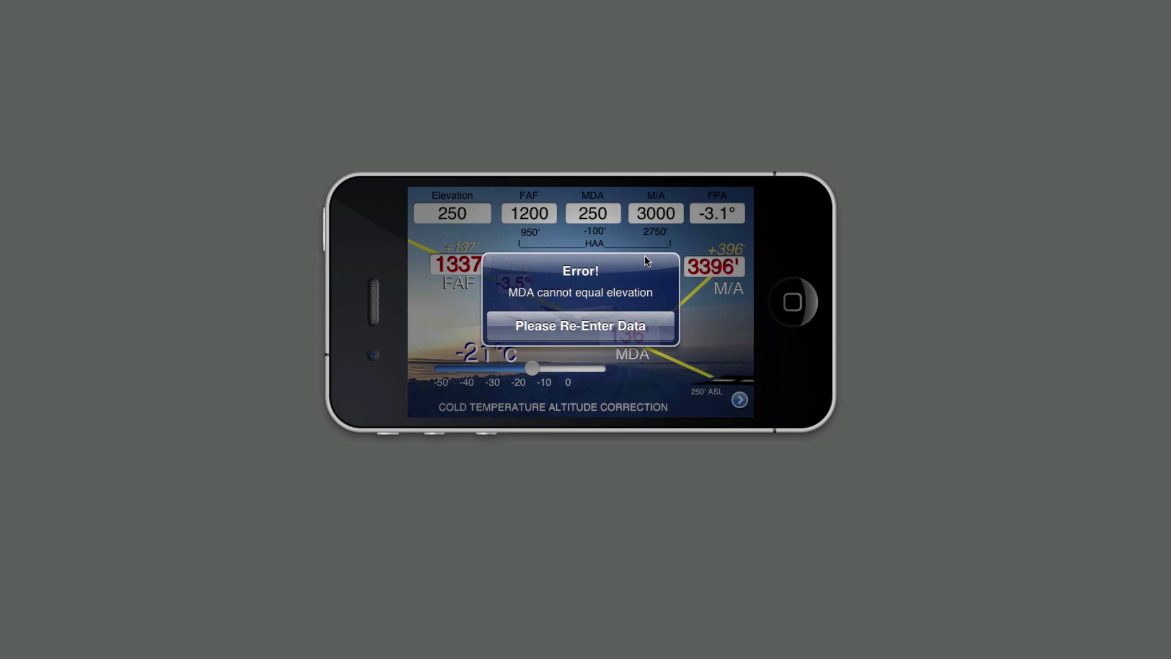
pyautogui.click(615, 332)
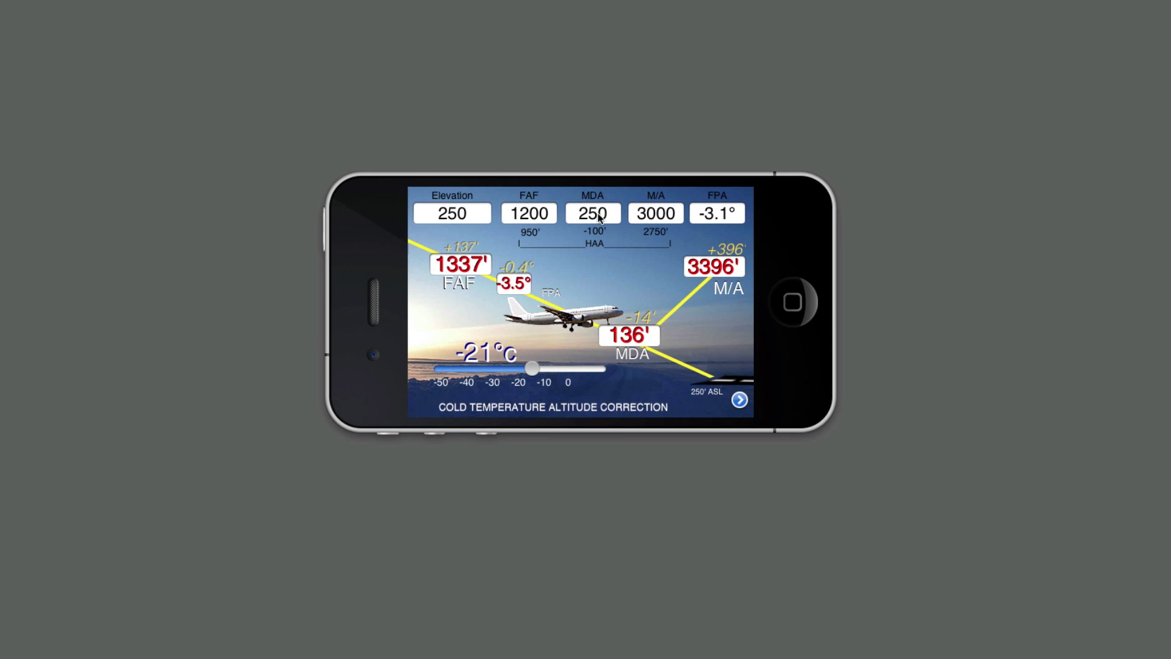
# - Re-enter the MDA as 420, recalculating to a corrected MDA of 444' (+24)
pyautogui.click(598, 217)
pyautogui.click(492, 344)
pyautogui.click(576, 317)
pyautogui.click(580, 405)
pyautogui.click(621, 261)
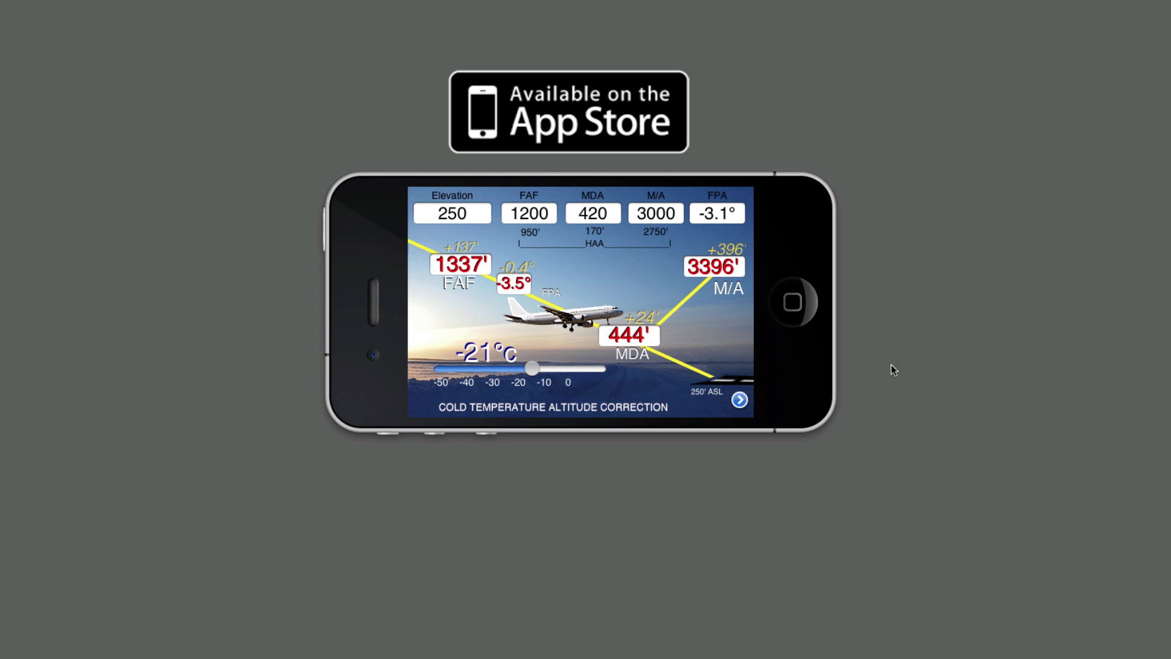
# - Return to the home screen and launch the other ColdCalc app with the P/T field
pyautogui.click(794, 302)
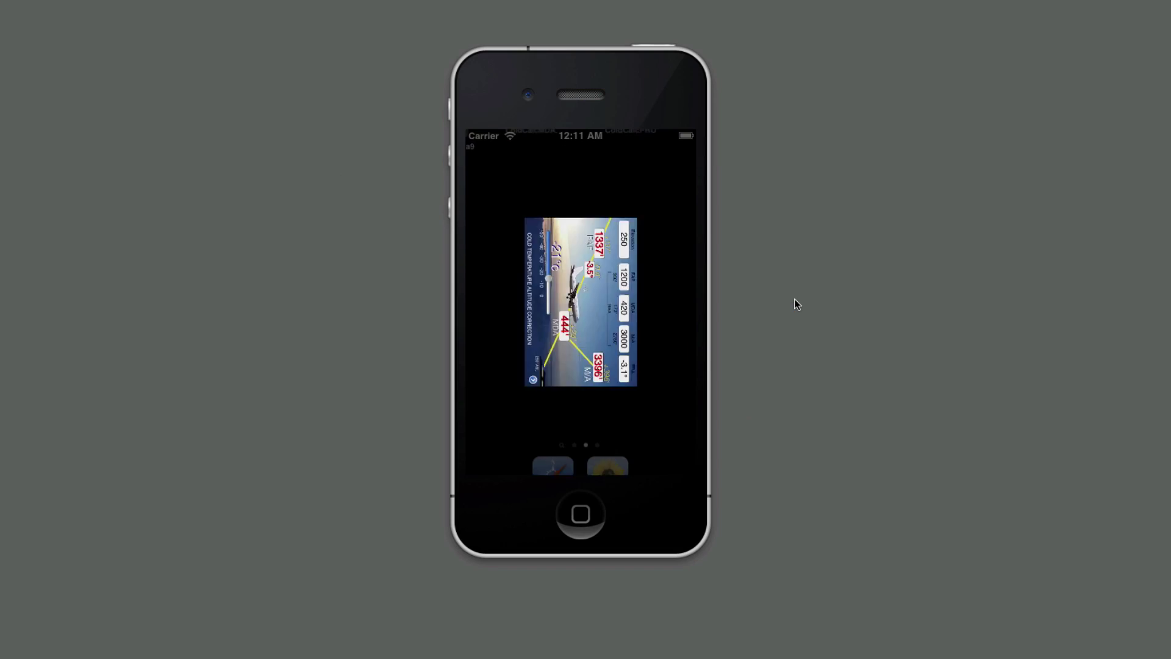
pyautogui.click(491, 170)
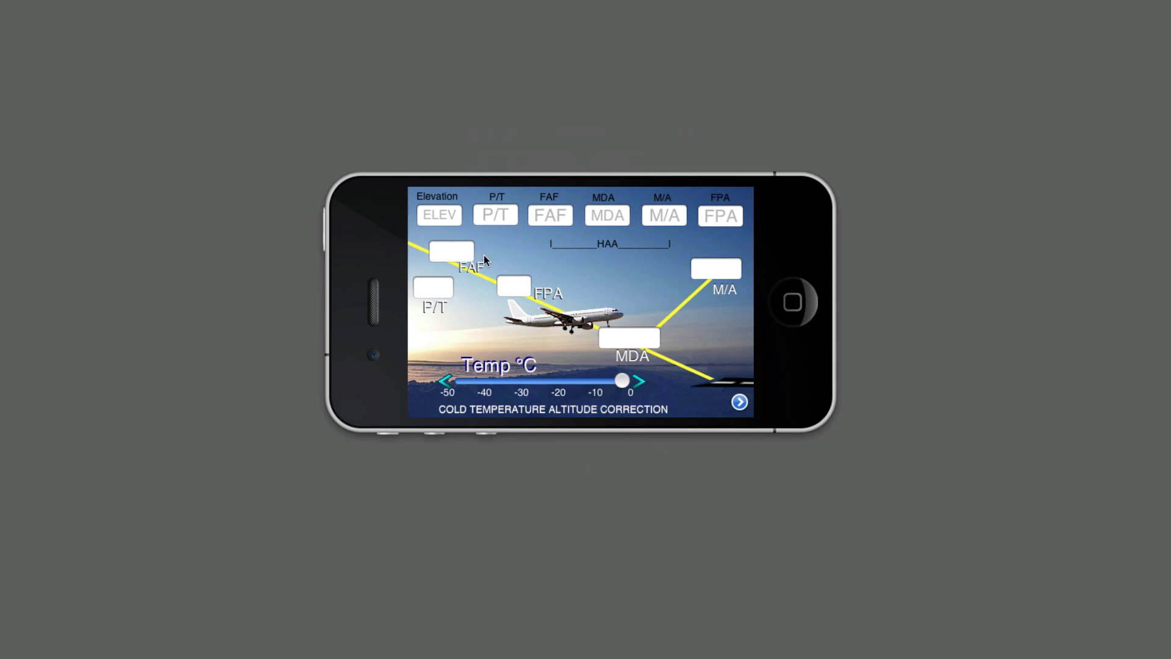